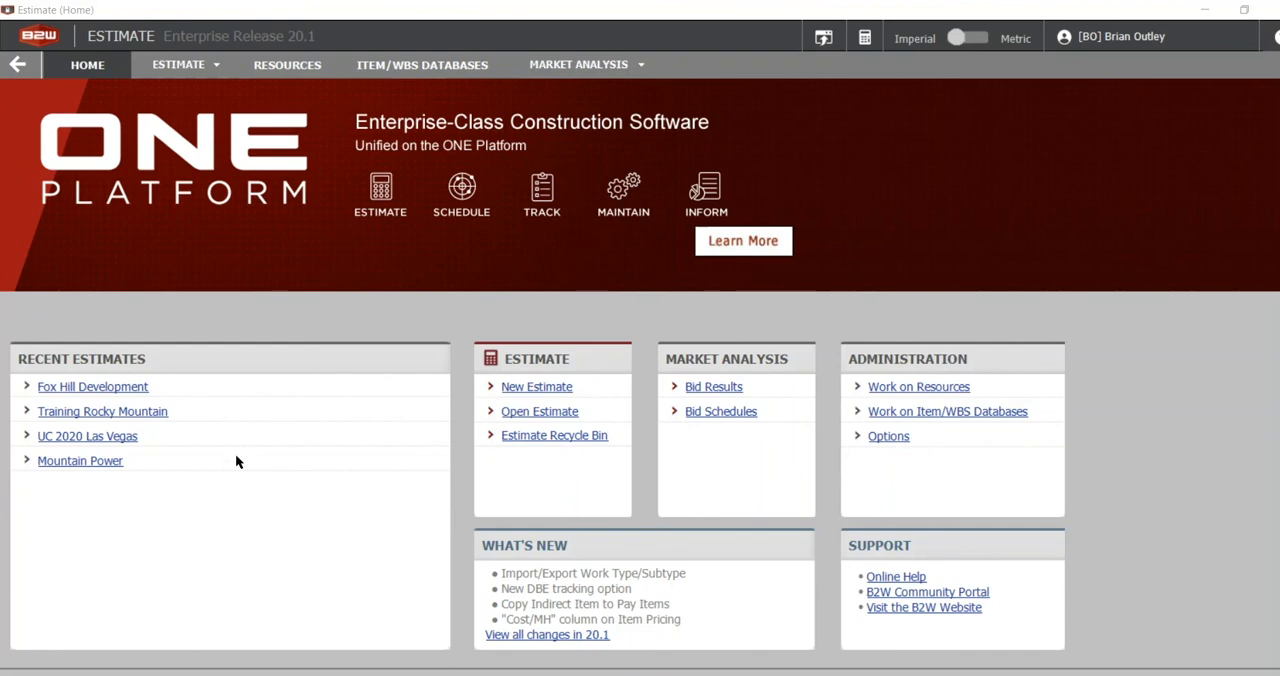
Open the Fox Hill Development estimate and show its estimate detail with the costing commands.
left_click(57, 392)
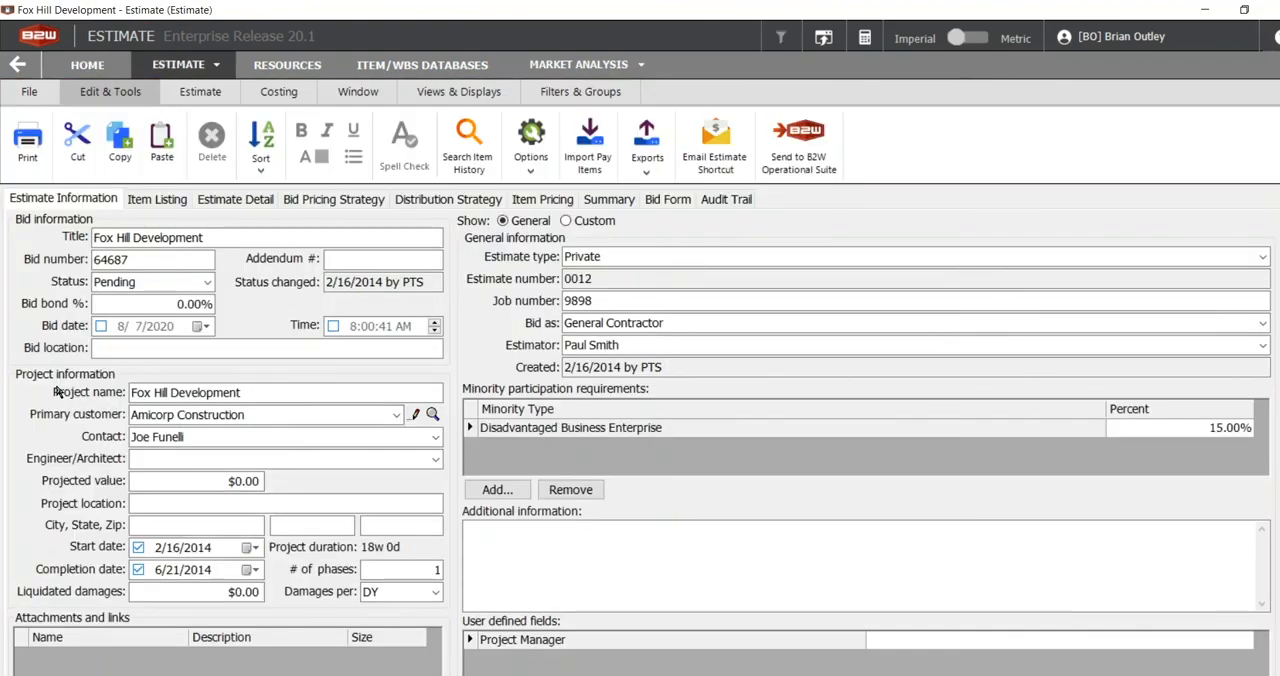
left_click(242, 200)
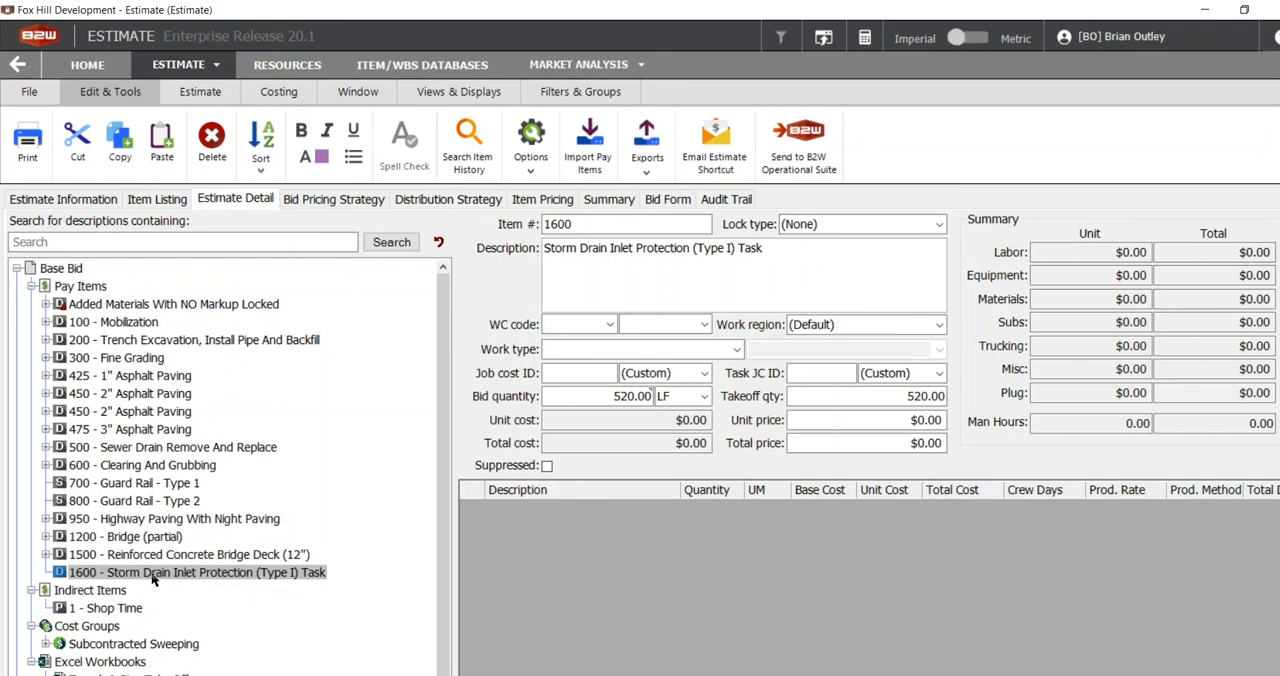
left_click(280, 92)
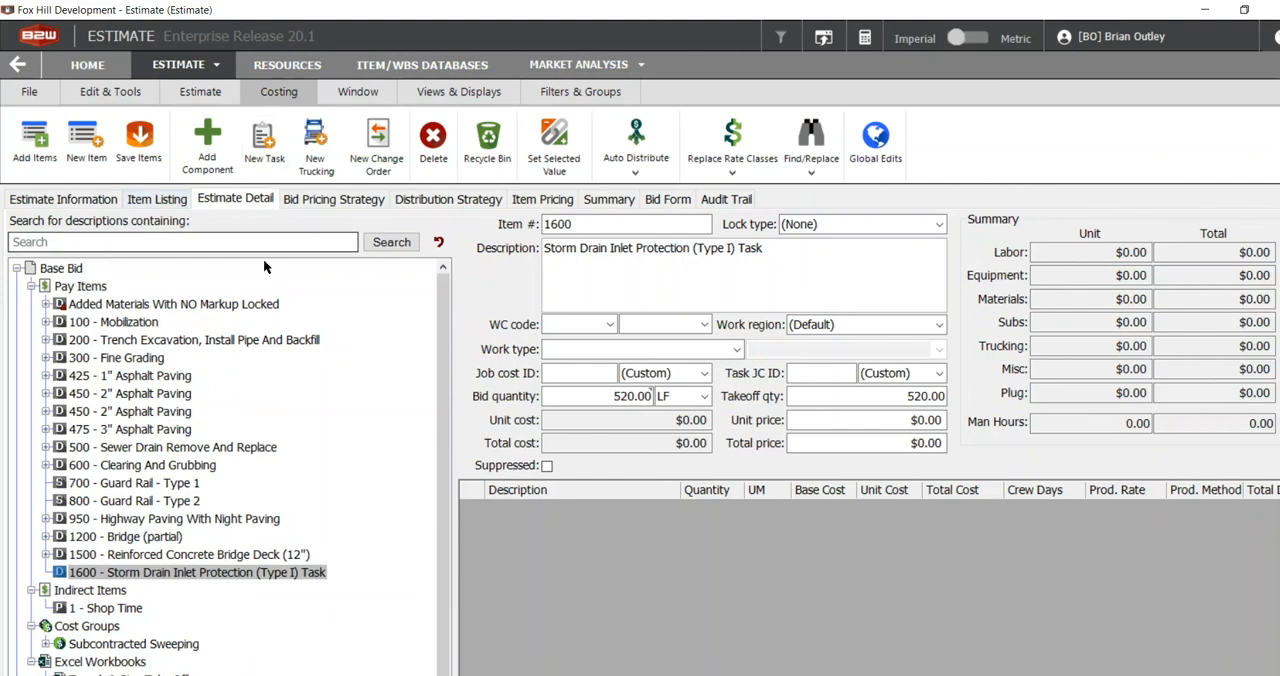
Start a new task under pay item 1600, named "Storm Drain Inlet Protection (Type I) Task", with LF as its unit of measure.
right_click(139, 575)
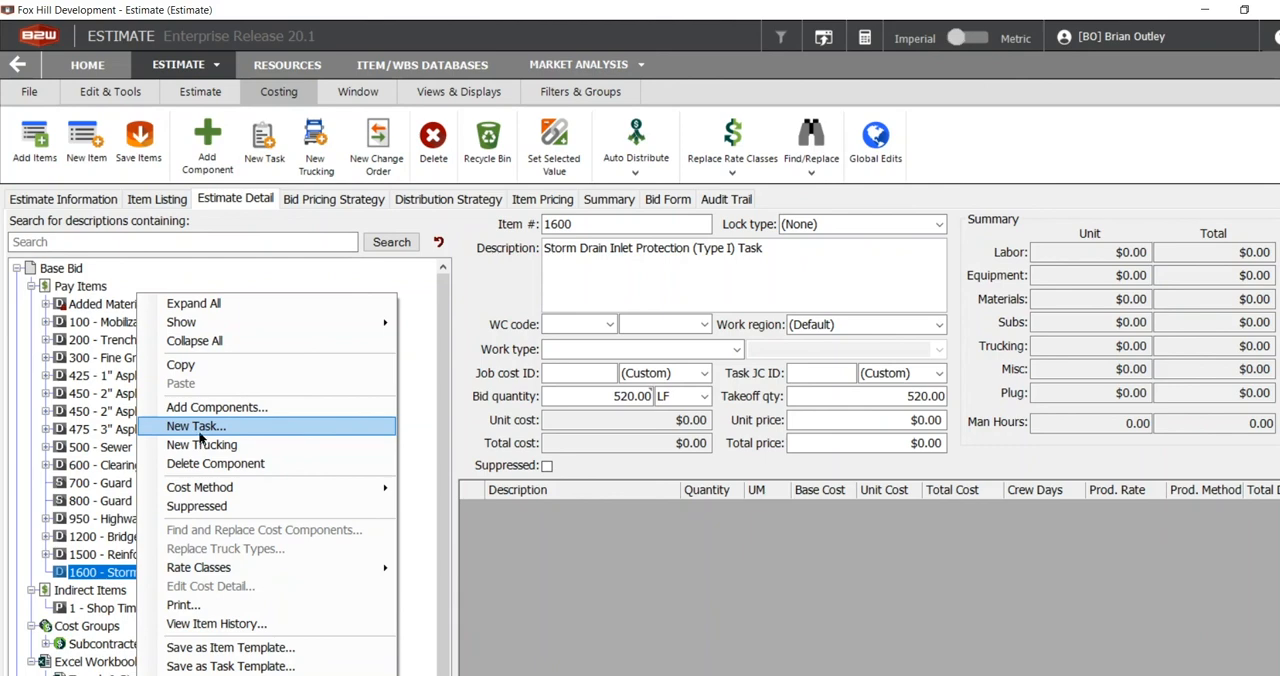
left_click(199, 428)
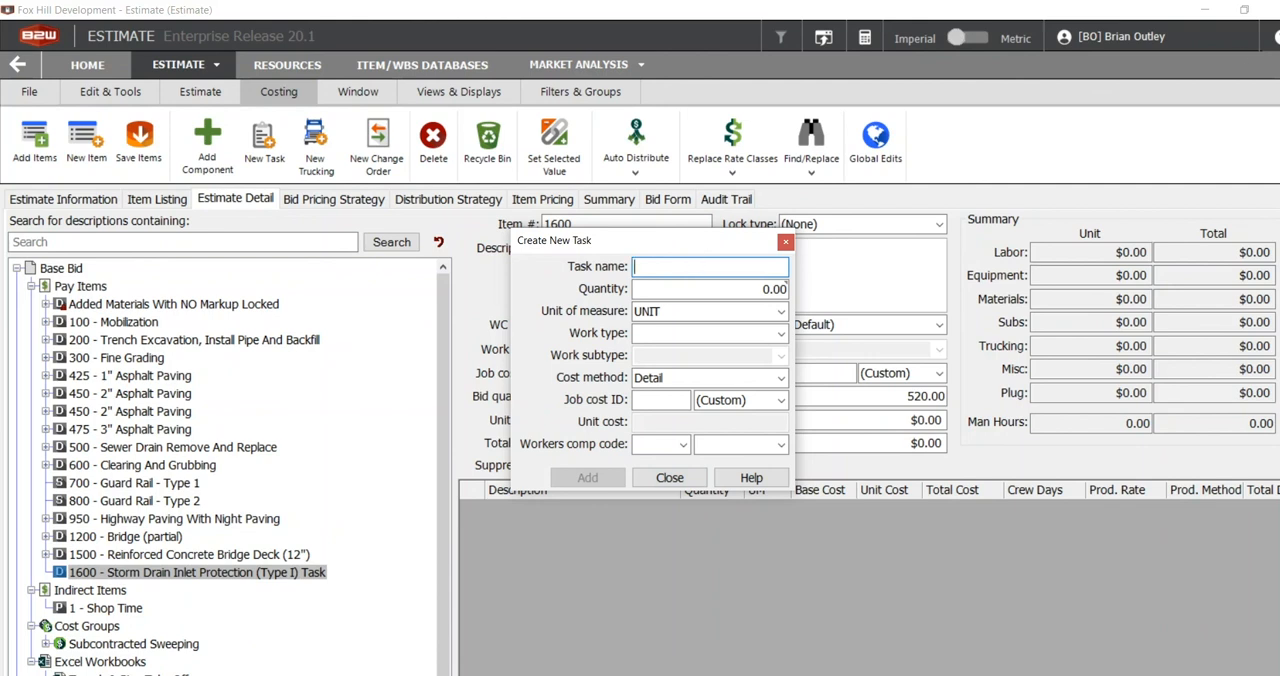
type("Inlet Protection (Type I) Task")
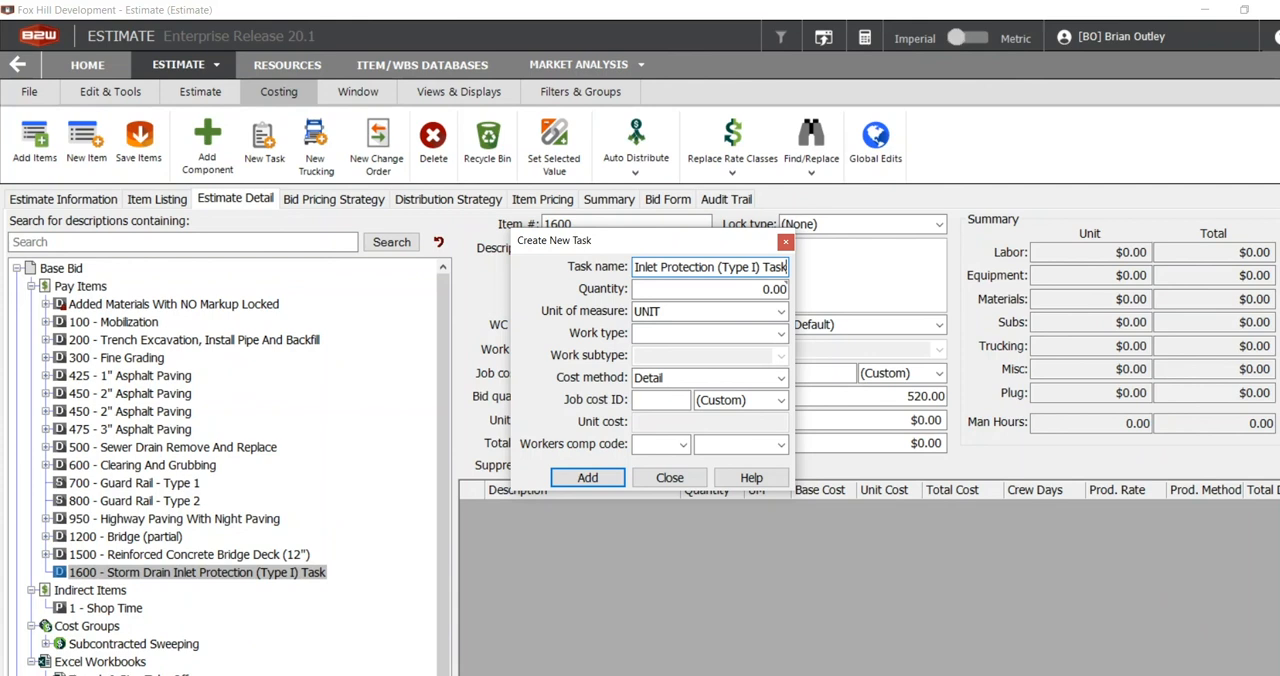
key("Tab")
key("Tab")
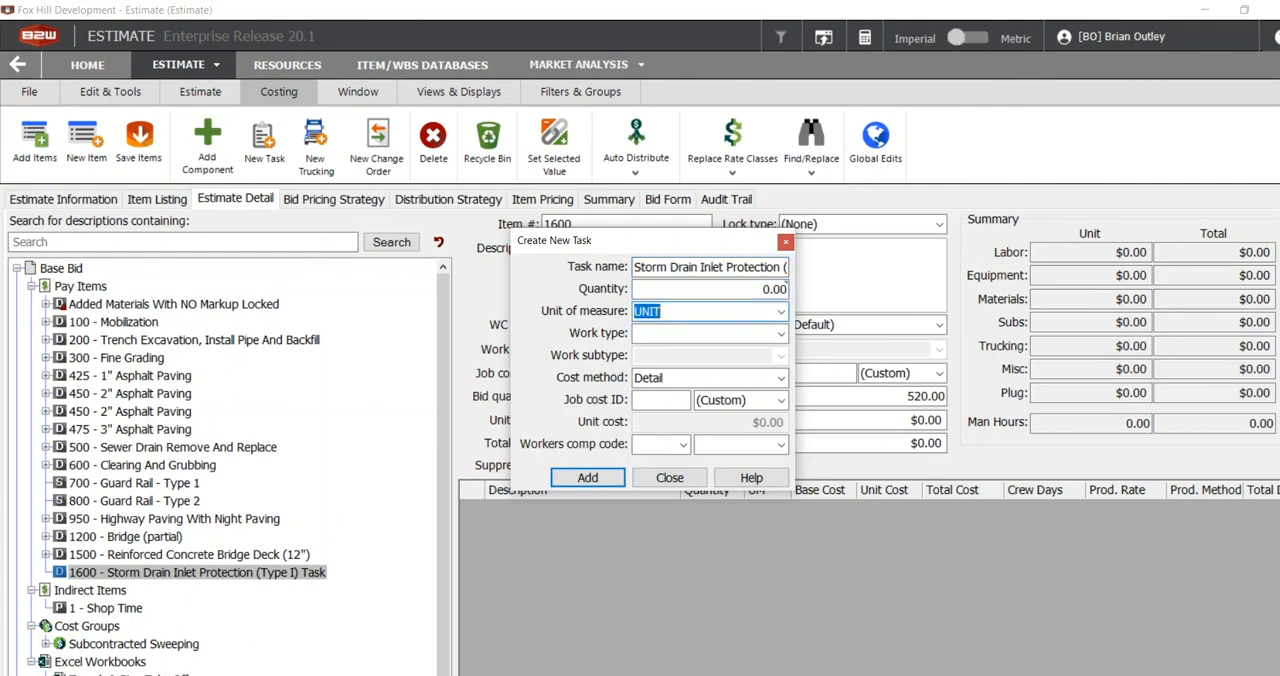
type("VI")
type("LF")
key("Tab")
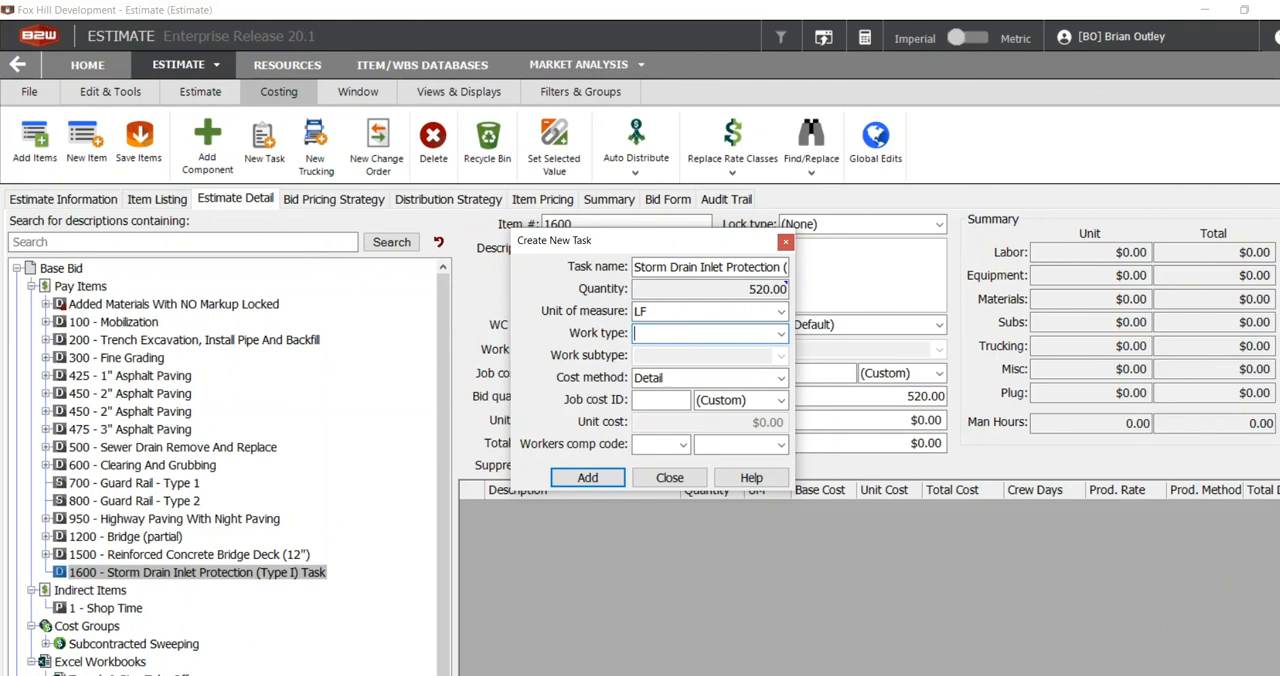
Set the new task's work type to Storm and leave the work subtype blank.
type("Stor")
key("Tab")
key("Tab")
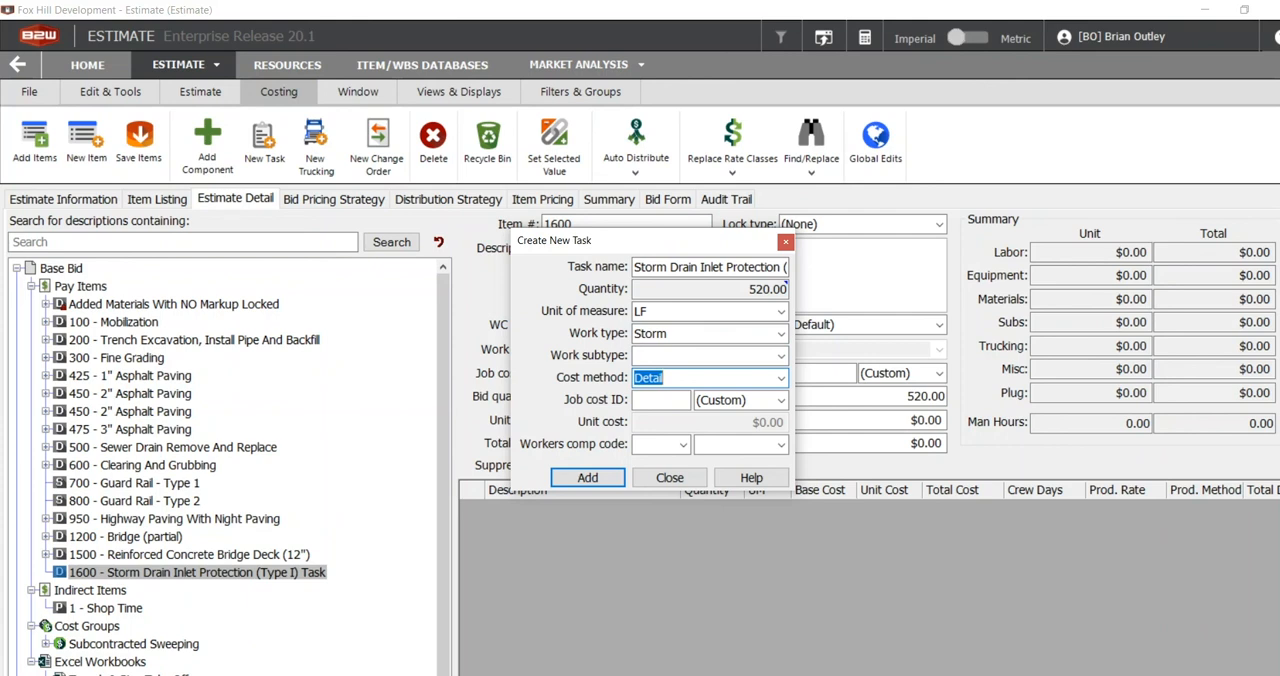
Keep the Detail cost method, assign the Storm job cost ID, and add the task to pay item 1600.
key("Tab")
key("Tab")
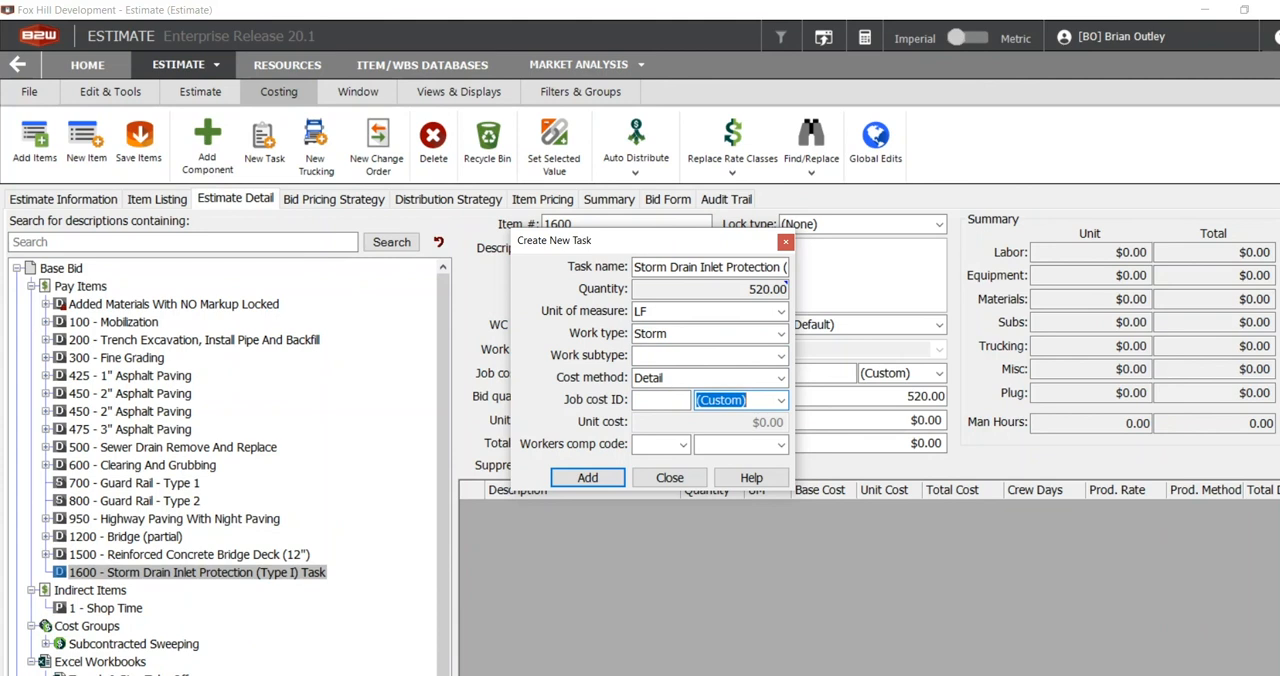
type("Storm")
key("Tab")
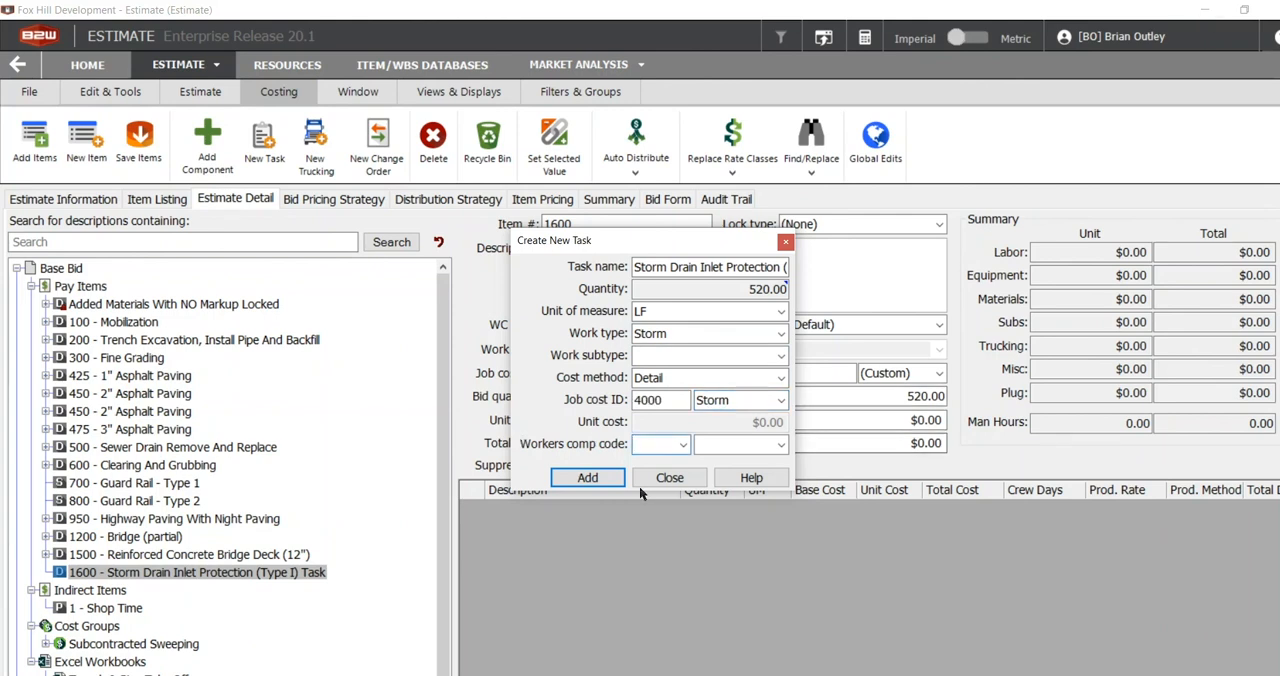
left_click(596, 479)
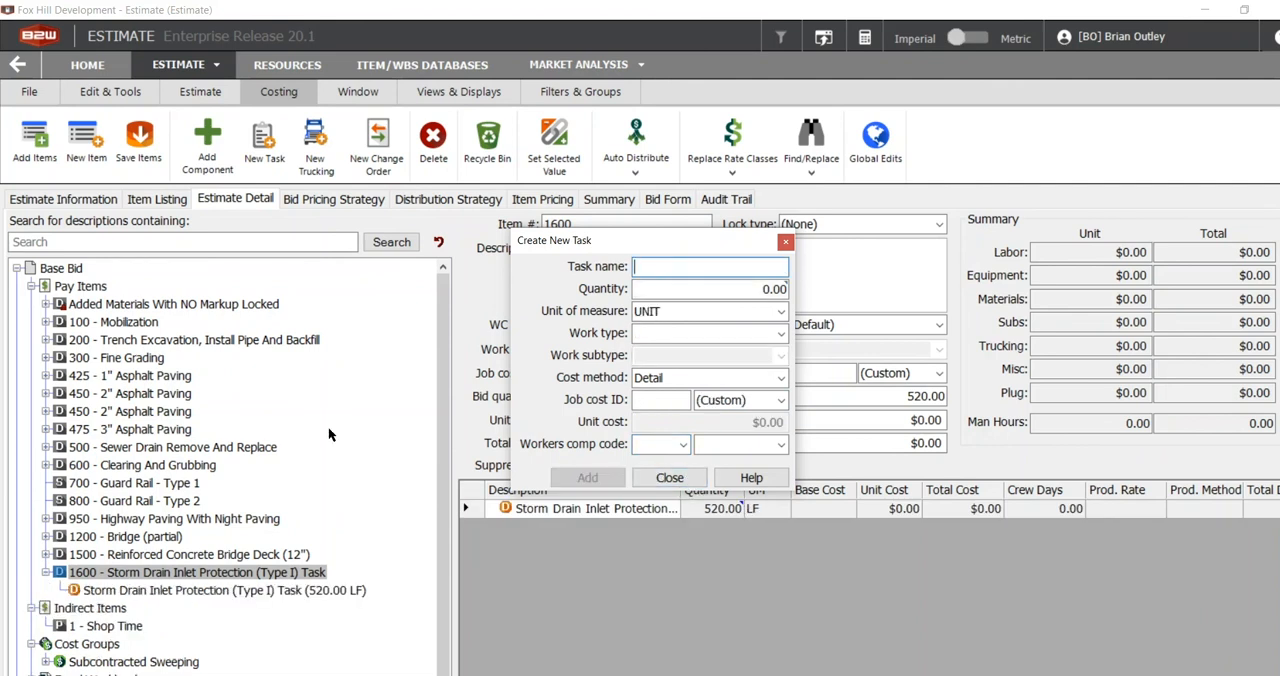
left_click(668, 484)
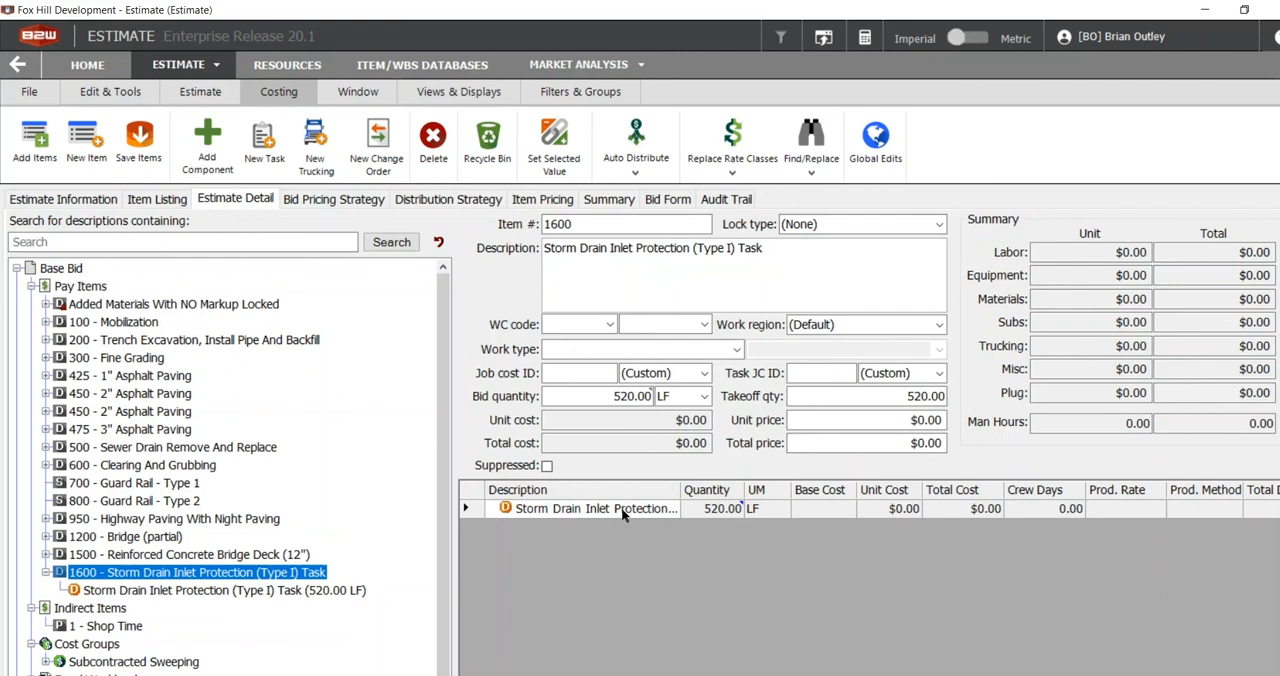
Look through the equipment, material and miscellaneous components available for the new storm drain task without adding any.
left_click(159, 591)
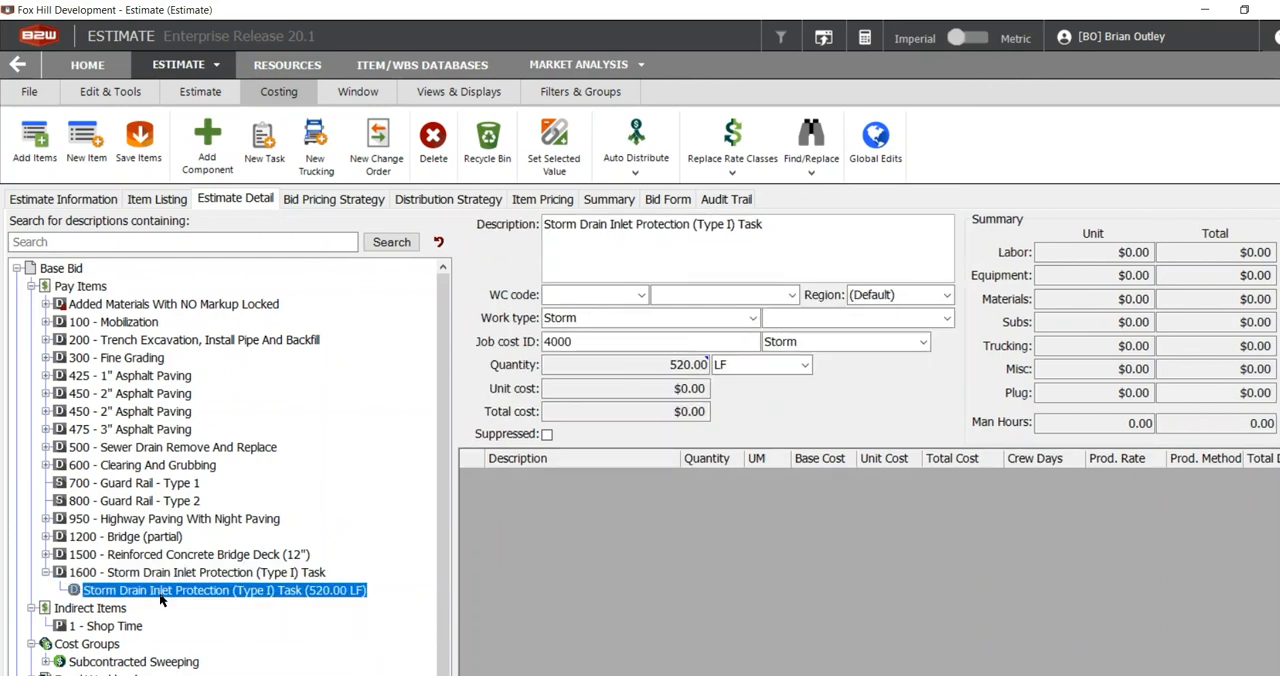
right_click(159, 592)
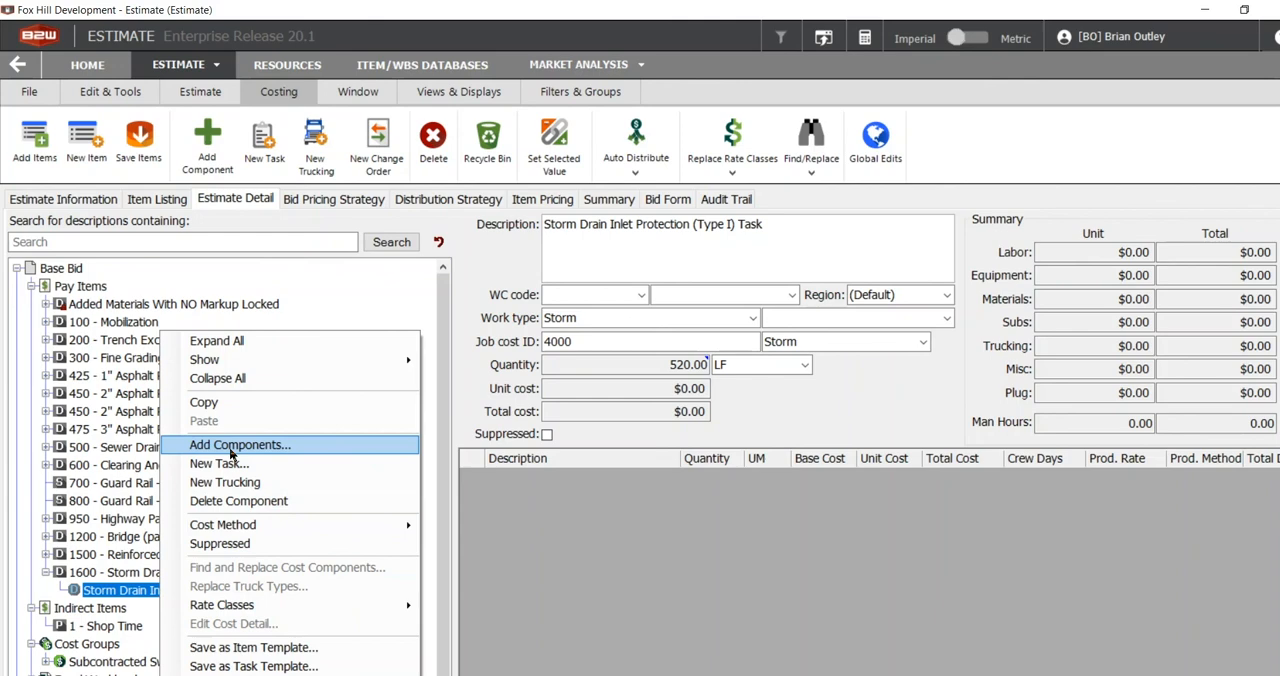
left_click(268, 446)
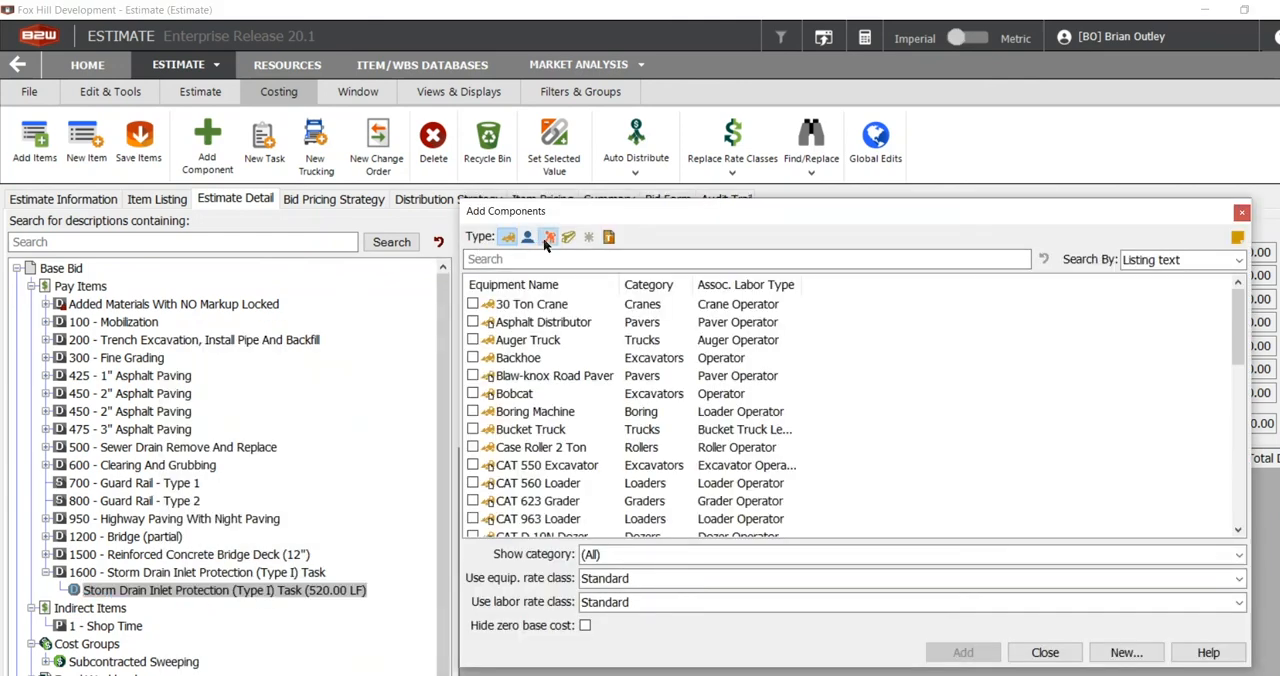
left_click(548, 238)
left_click(568, 237)
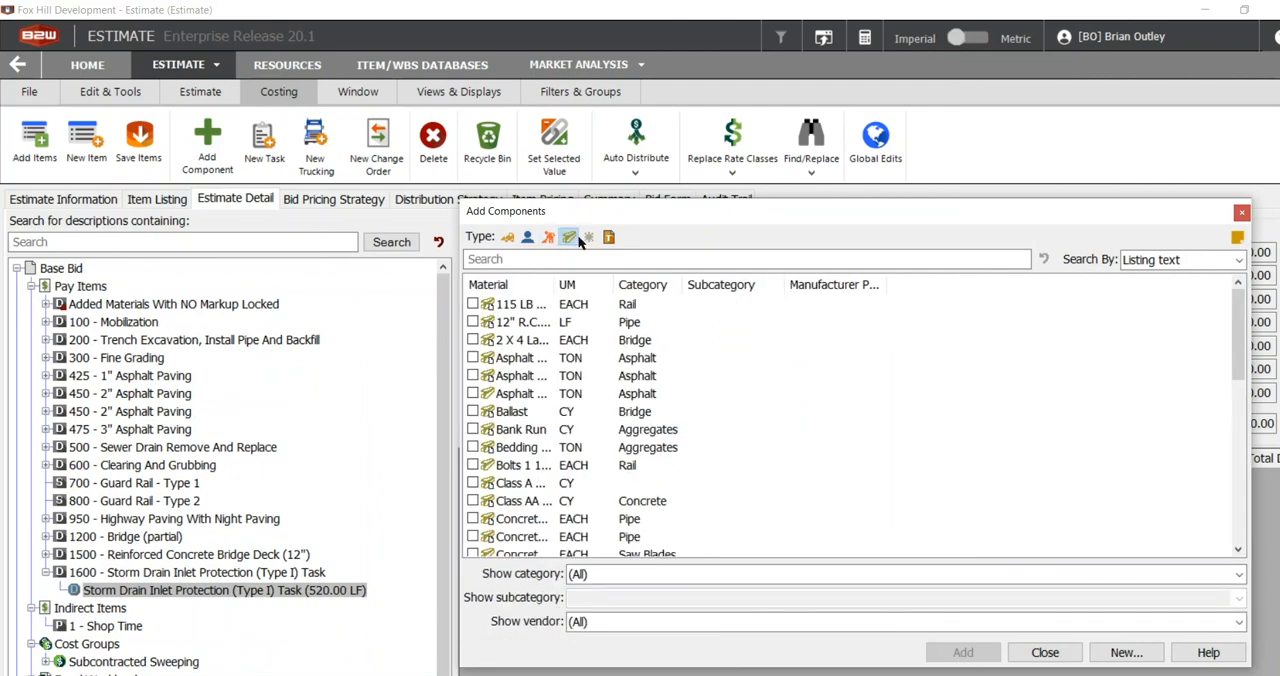
left_click(588, 237)
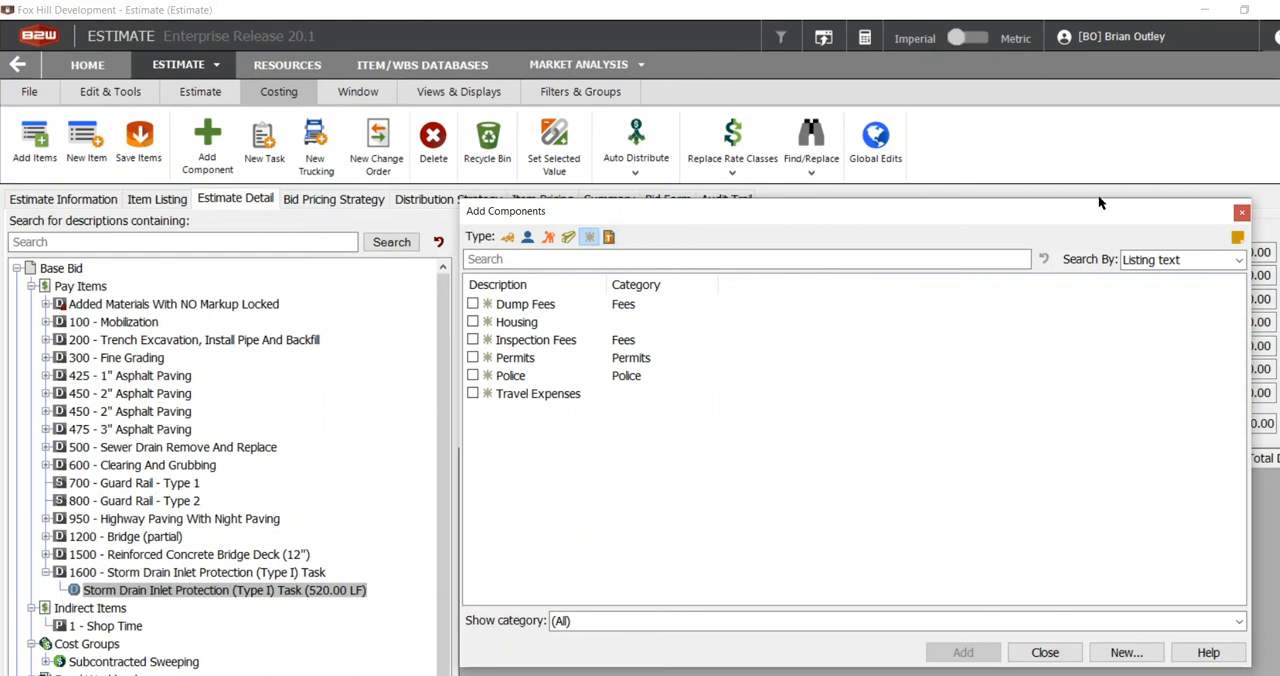
left_click(1242, 215)
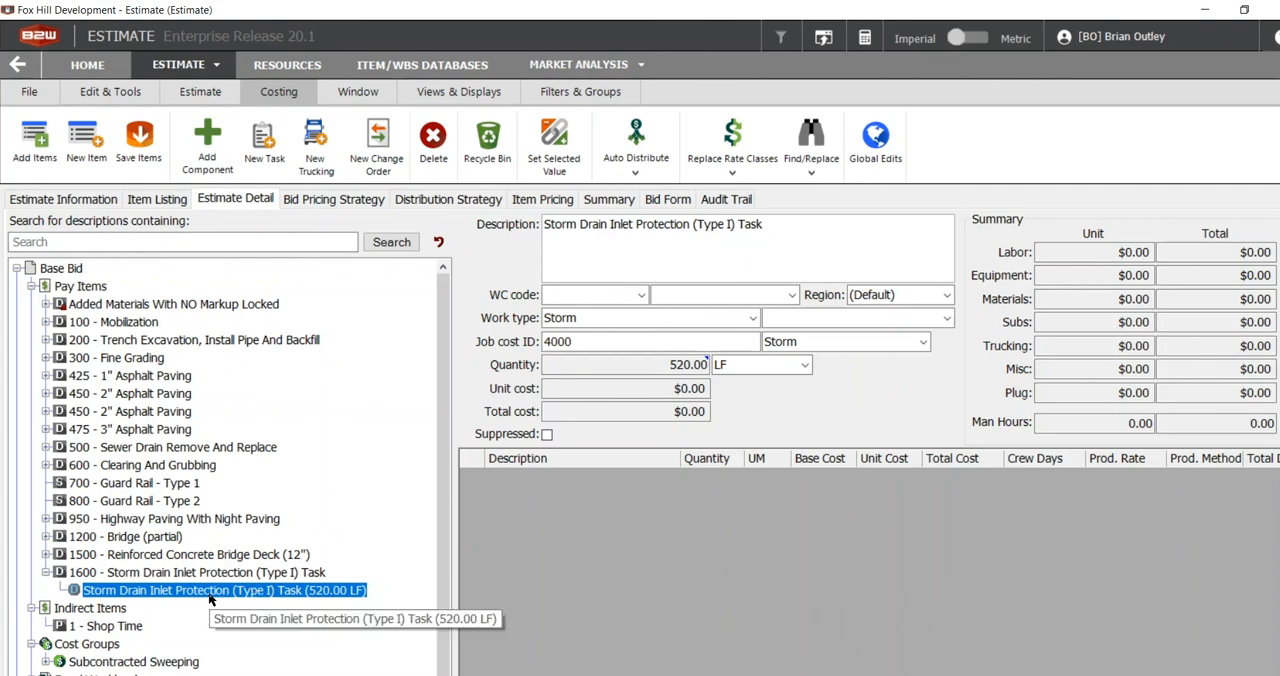
View the wizard for saving the storm drain task as a task template and leave it without saving.
right_click(211, 597)
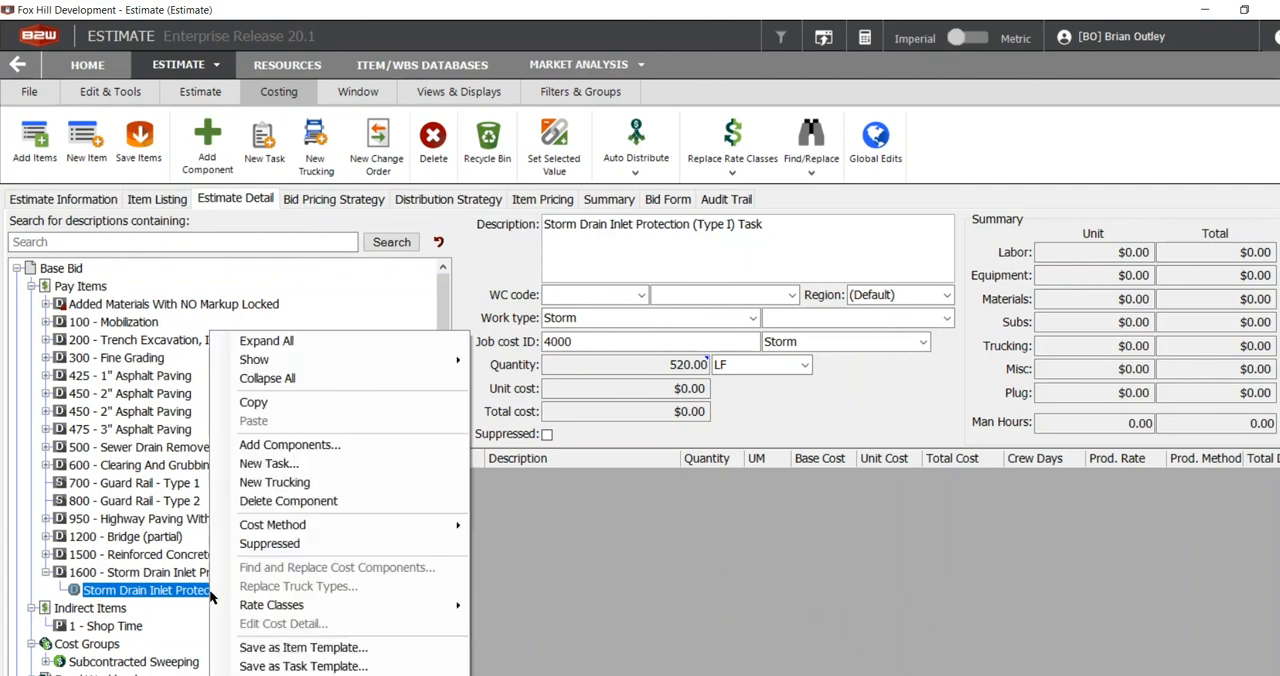
left_click(285, 666)
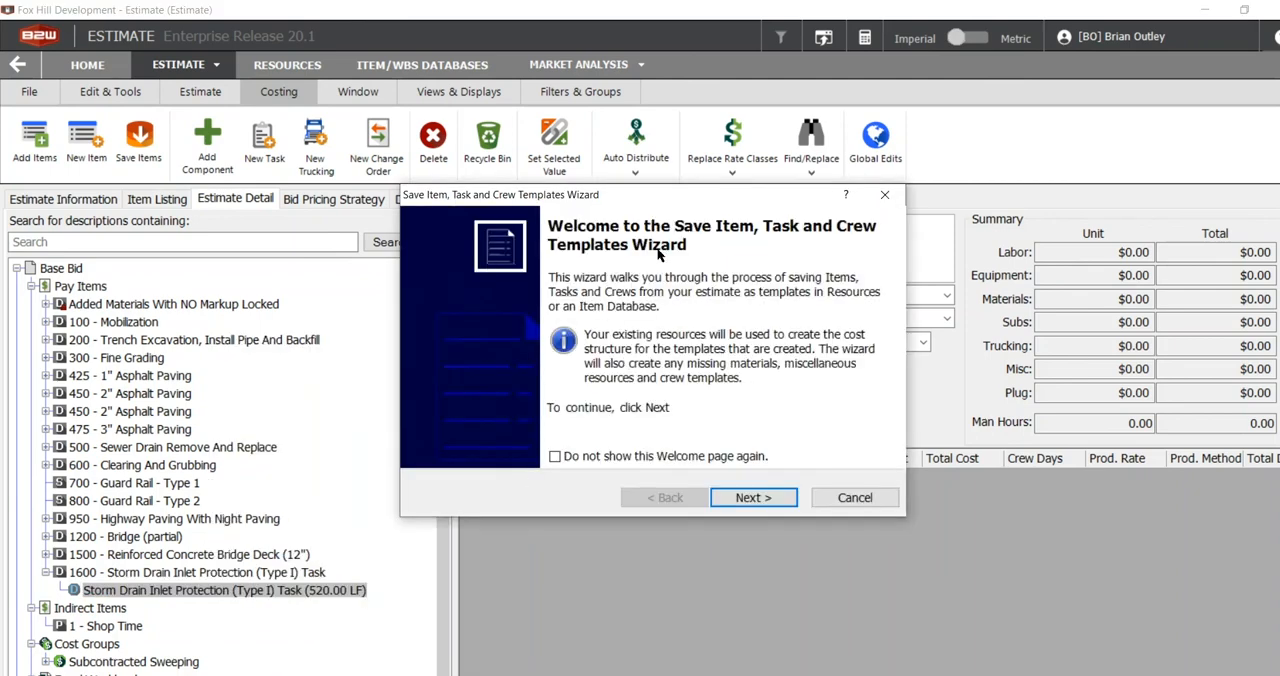
left_click(867, 504)
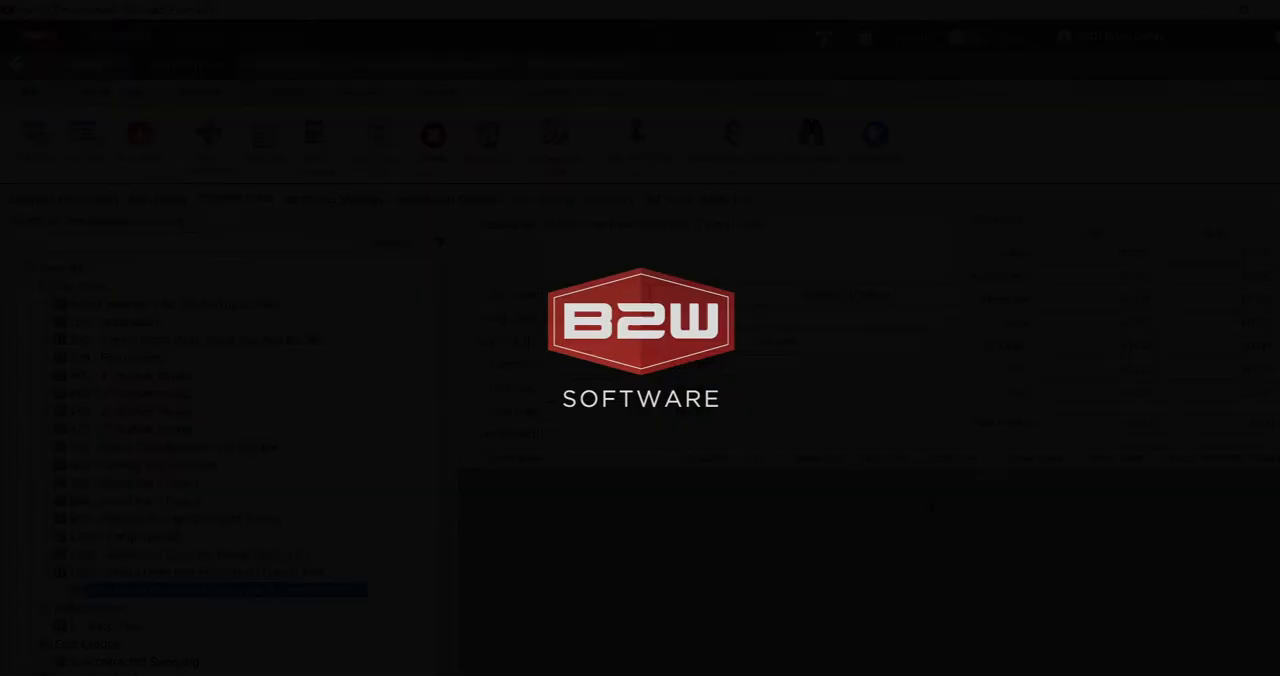